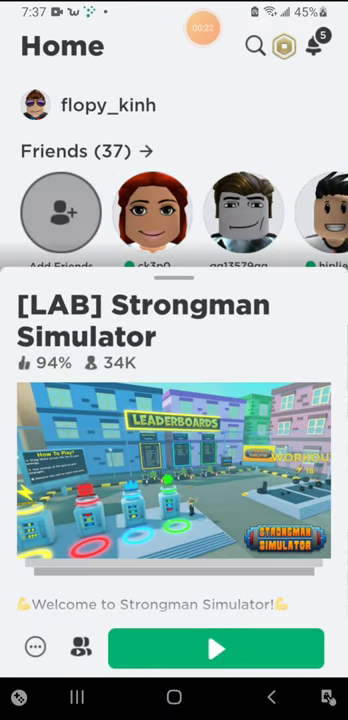
Launch [LAB] Strongman Simulator from its details sheet to join a server
left_click(216, 648)
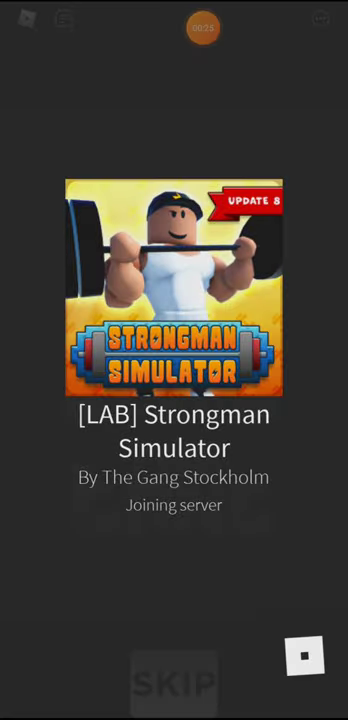